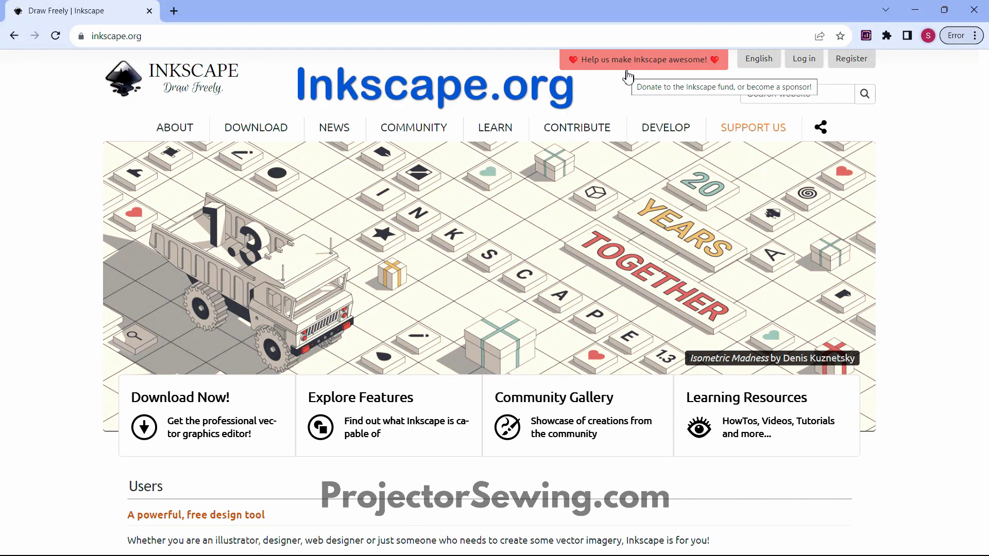
On inkscape.org, go from Download Now to the Inkscape 1.3 release's Windows download page.
{"action": "left_click", "coordinate": [204, 409]}
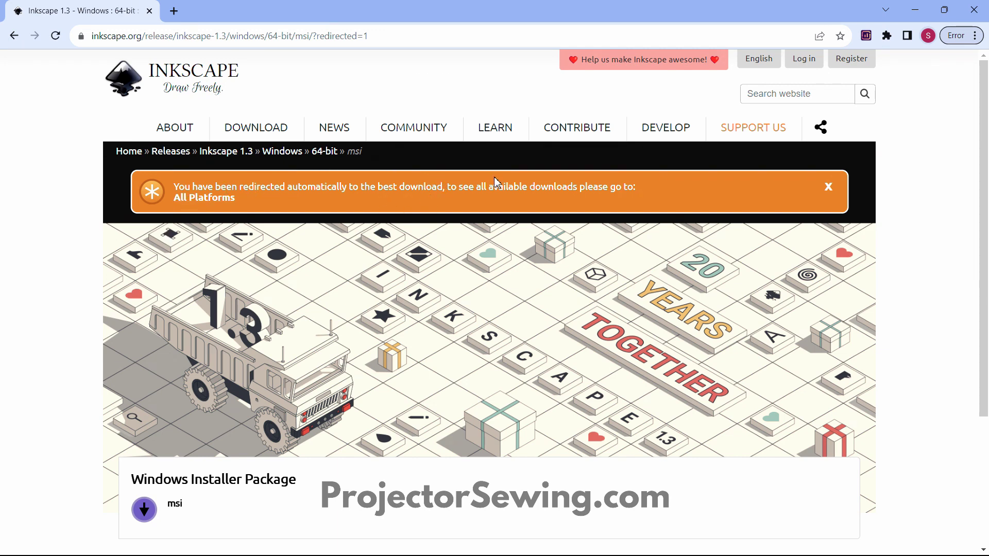
{"action": "scroll", "coordinate": [503, 308], "scroll_direction": "down", "scroll_amount": 1}
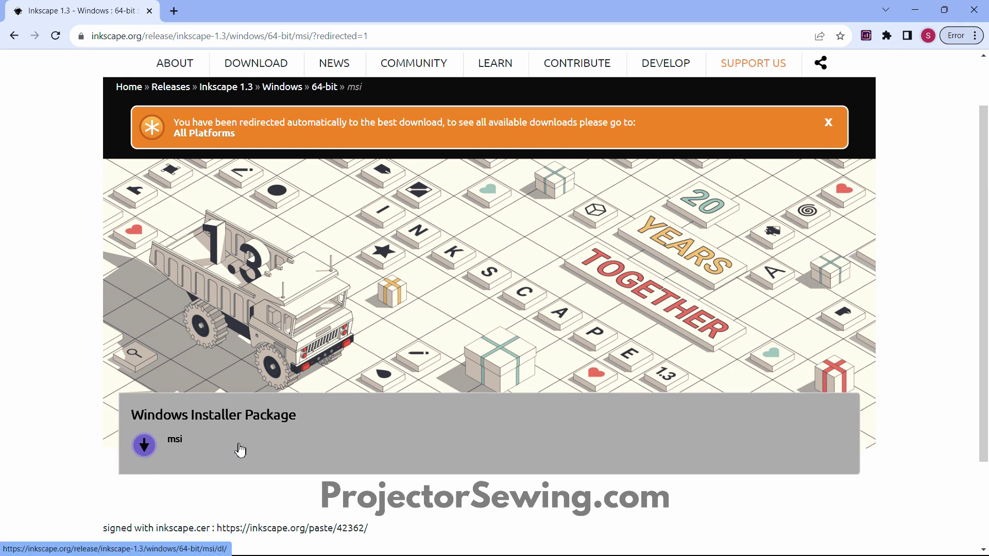
{"action": "left_click", "coordinate": [263, 64]}
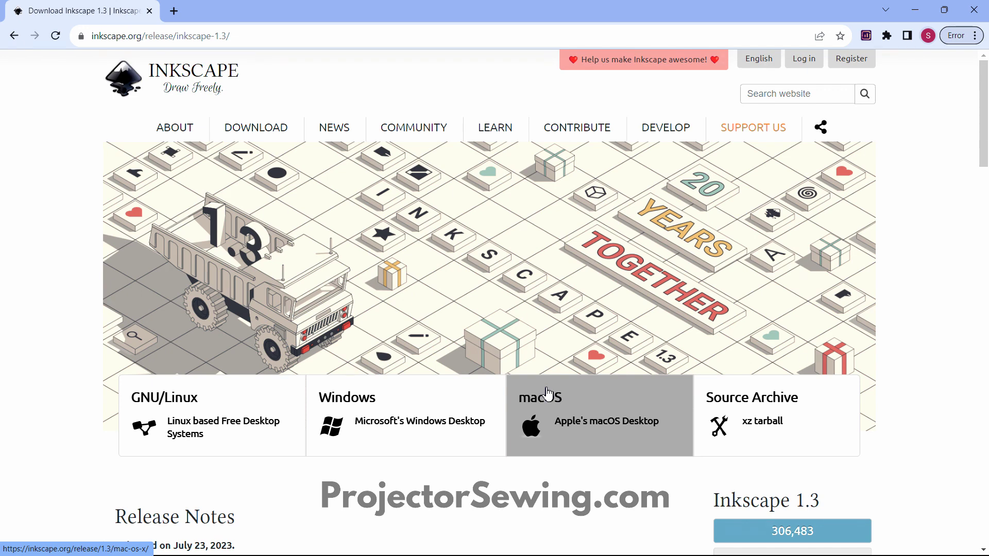
{"action": "left_click", "coordinate": [394, 420]}
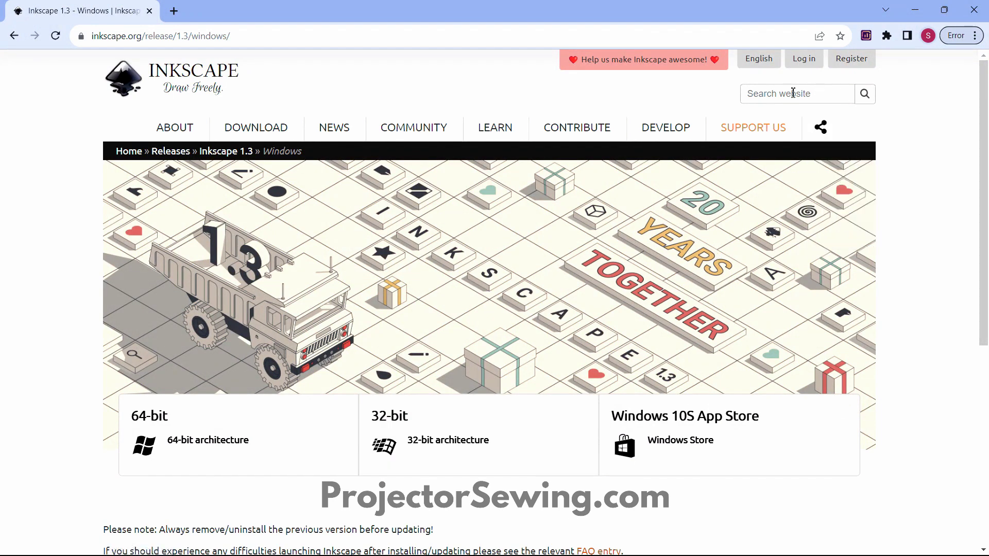
{"action": "key", "text": "super+s"}
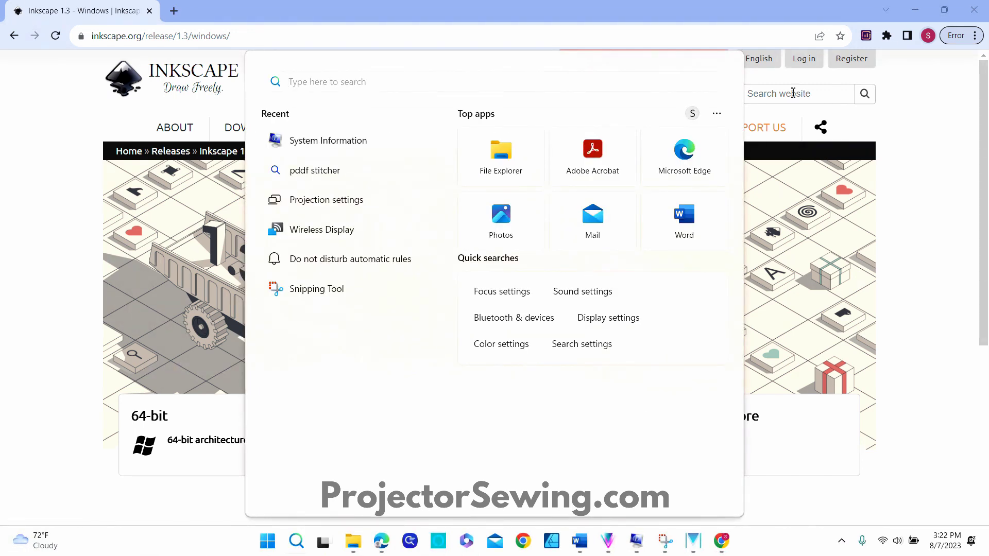
{"action": "type", "text": "sys"}
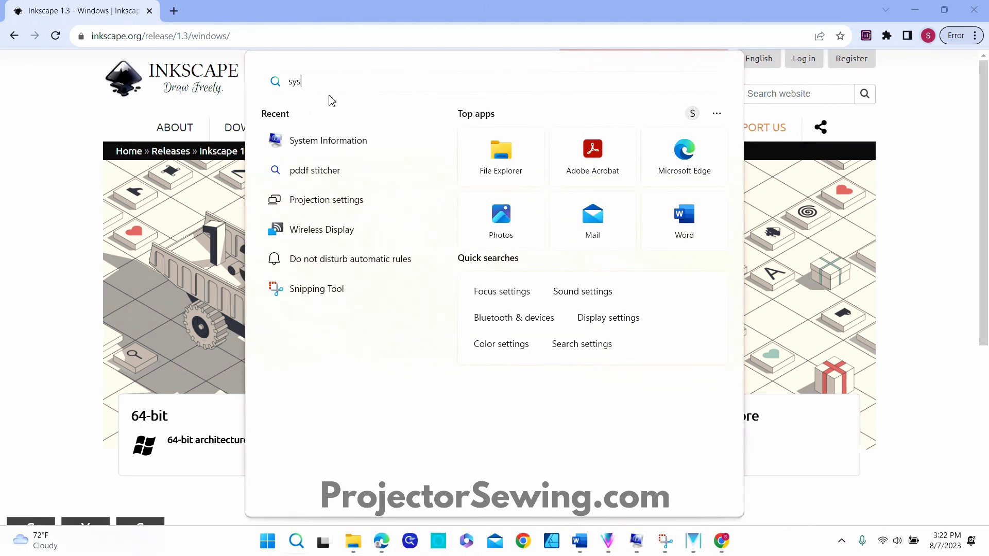
{"action": "type", "text": "t"}
{"action": "left_click", "coordinate": [290, 190]}
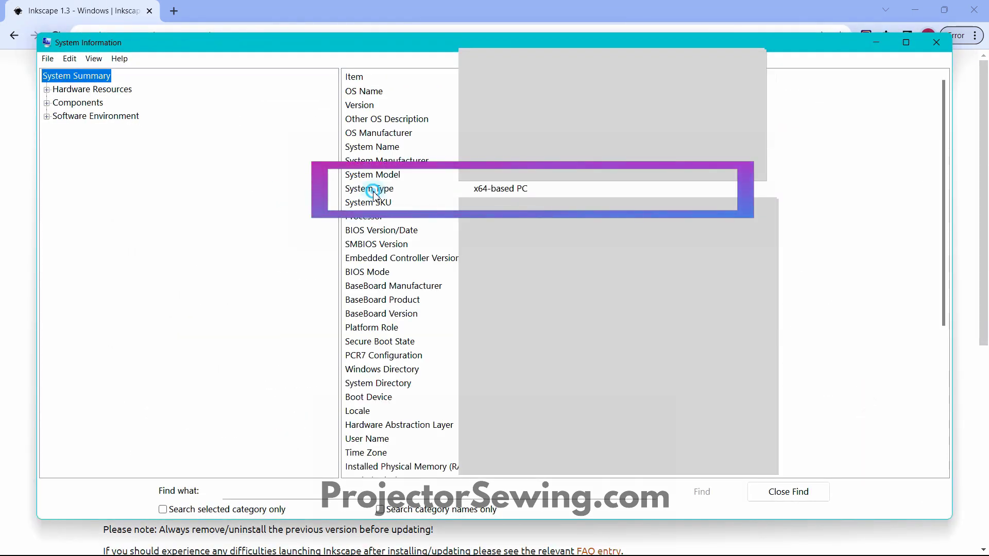
{"action": "left_click", "coordinate": [375, 195]}
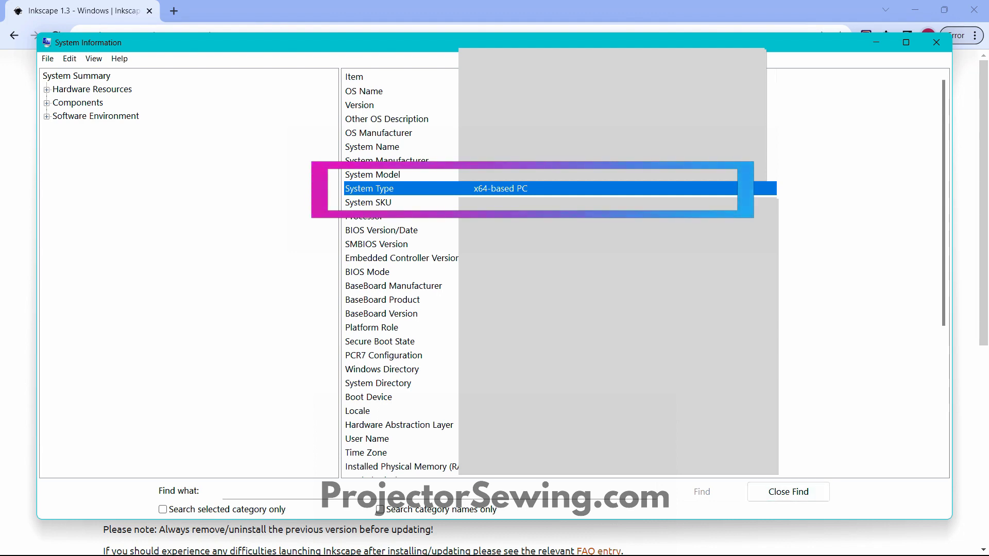
{"action": "left_click", "coordinate": [933, 43]}
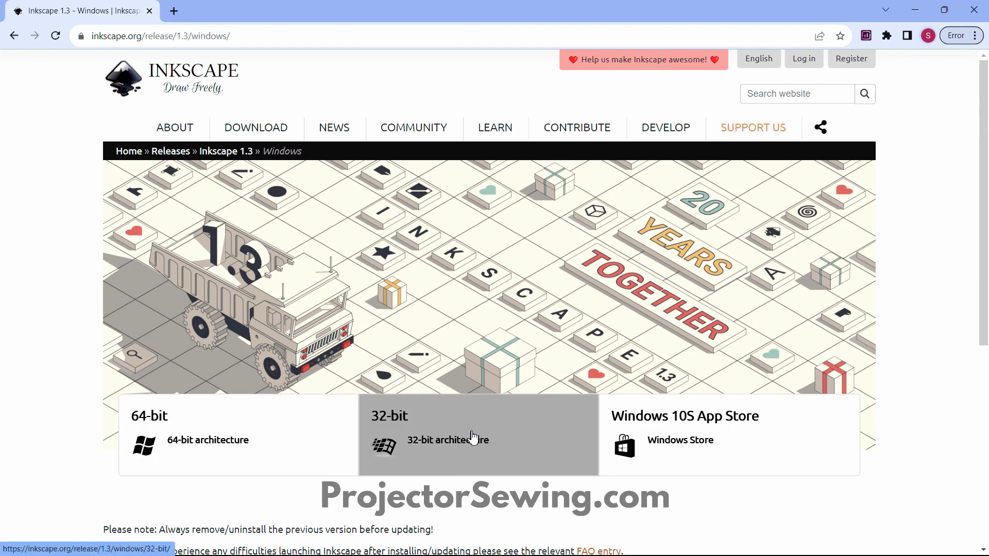
Download the Inkscape 1.3 64-bit Windows msi installer after briefly viewing the macOS options.
{"action": "left_click", "coordinate": [264, 441]}
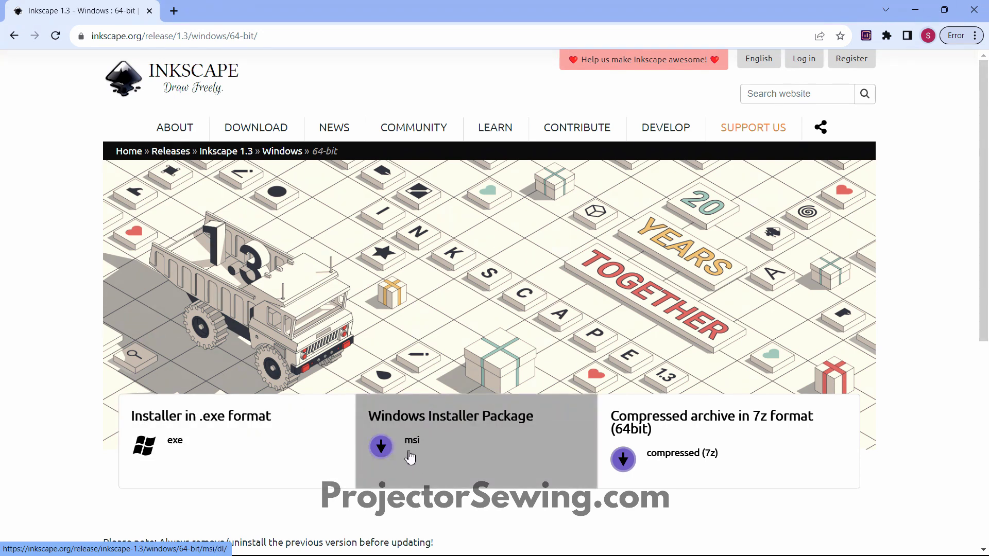
{"action": "left_click", "coordinate": [14, 36]}
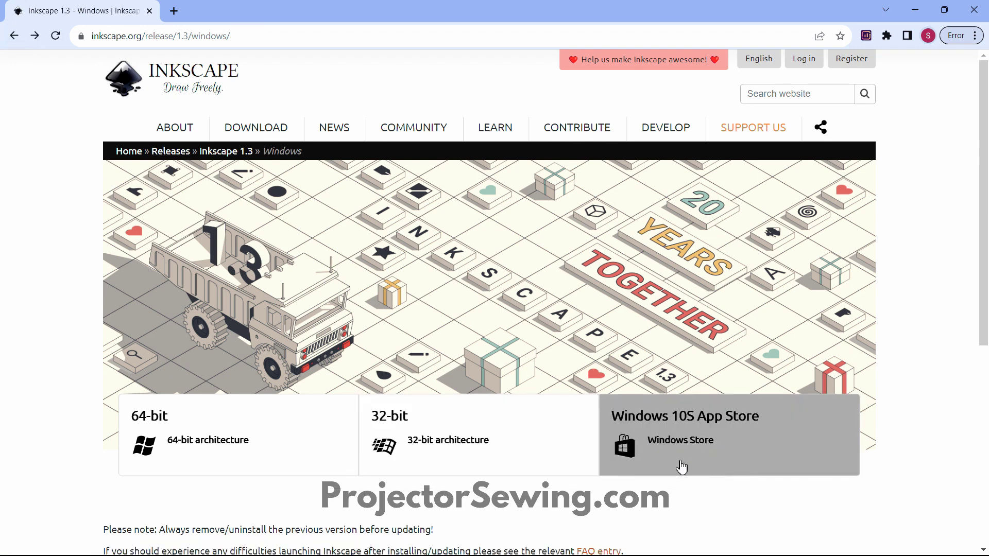
{"action": "left_click", "coordinate": [14, 35]}
{"action": "left_click", "coordinate": [623, 412]}
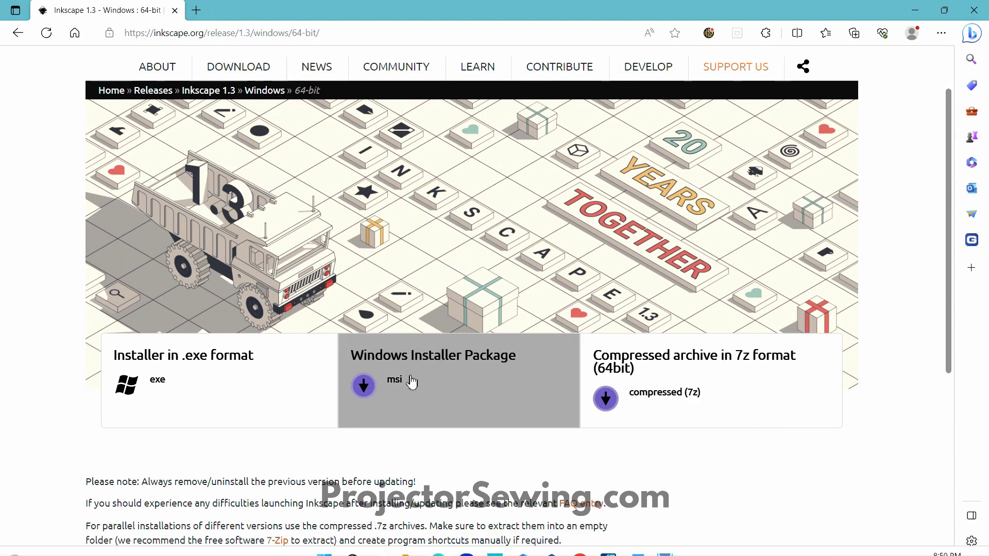
{"action": "left_click", "coordinate": [409, 380]}
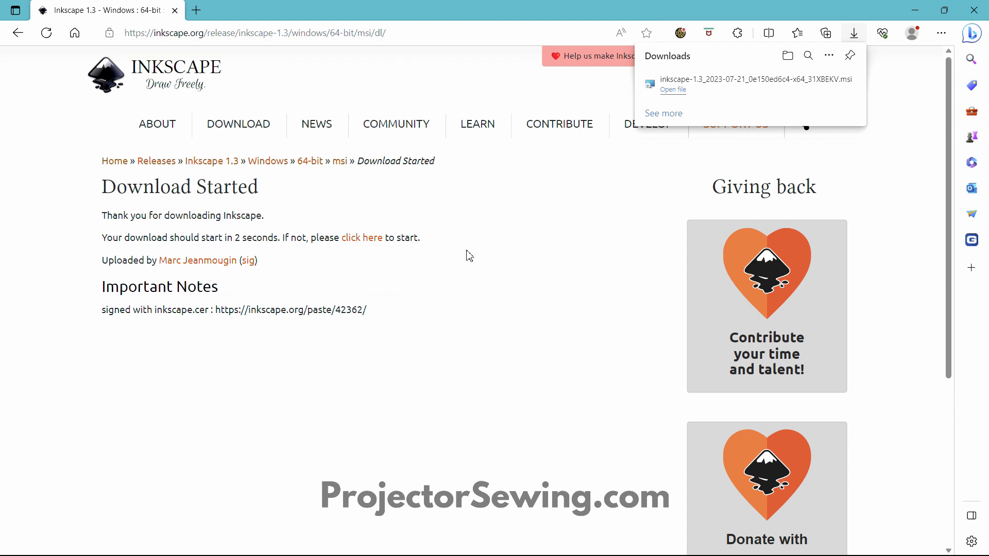
Run the downloaded msi and install Inkscape 1.3 with the default features.
{"action": "left_click", "coordinate": [676, 92]}
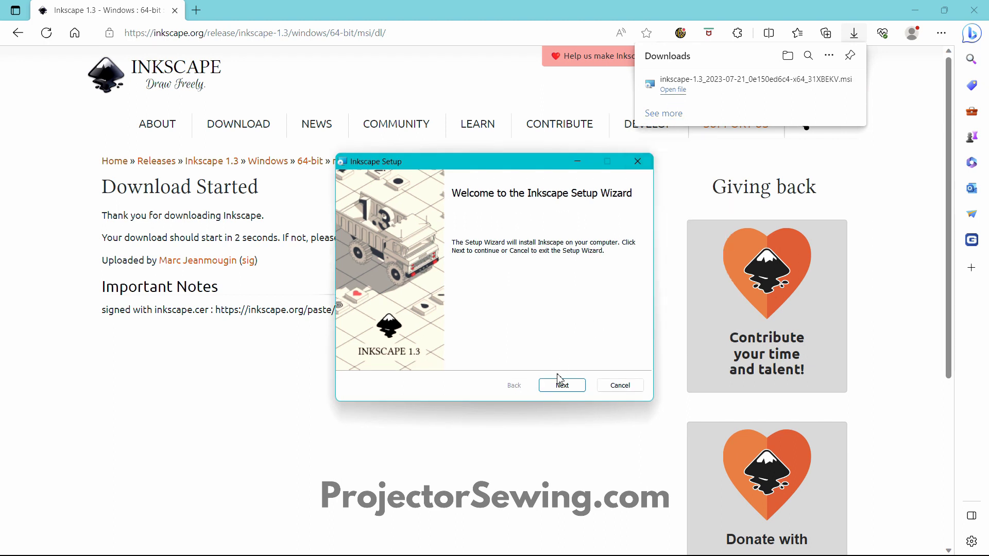
{"action": "left_click", "coordinate": [567, 389]}
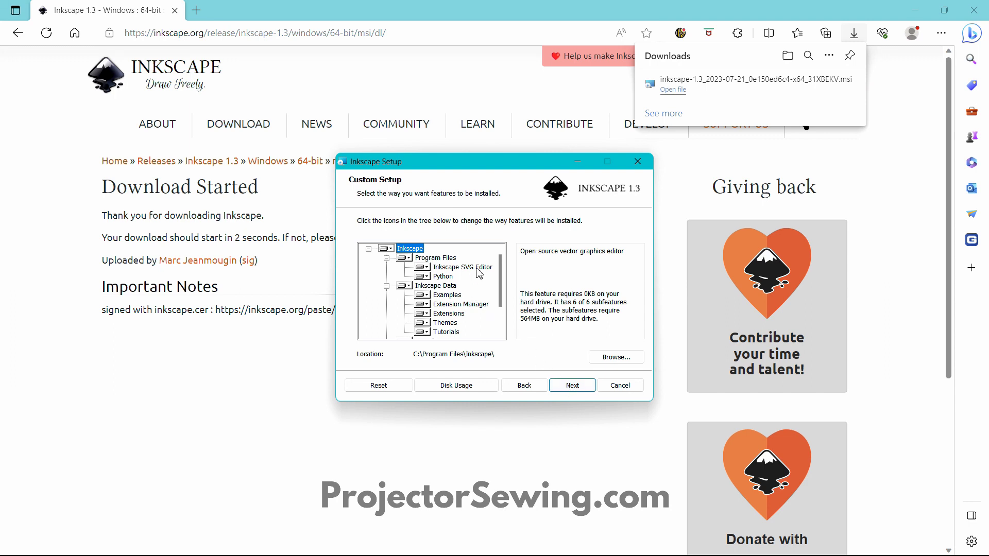
{"action": "scroll", "coordinate": [479, 274], "scroll_direction": "down", "scroll_amount": 2}
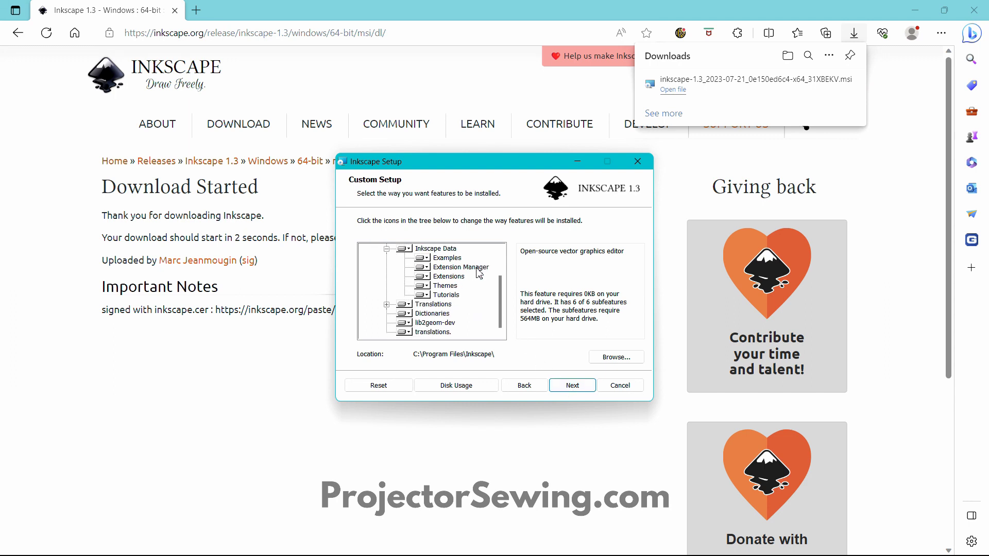
{"action": "left_click", "coordinate": [573, 386]}
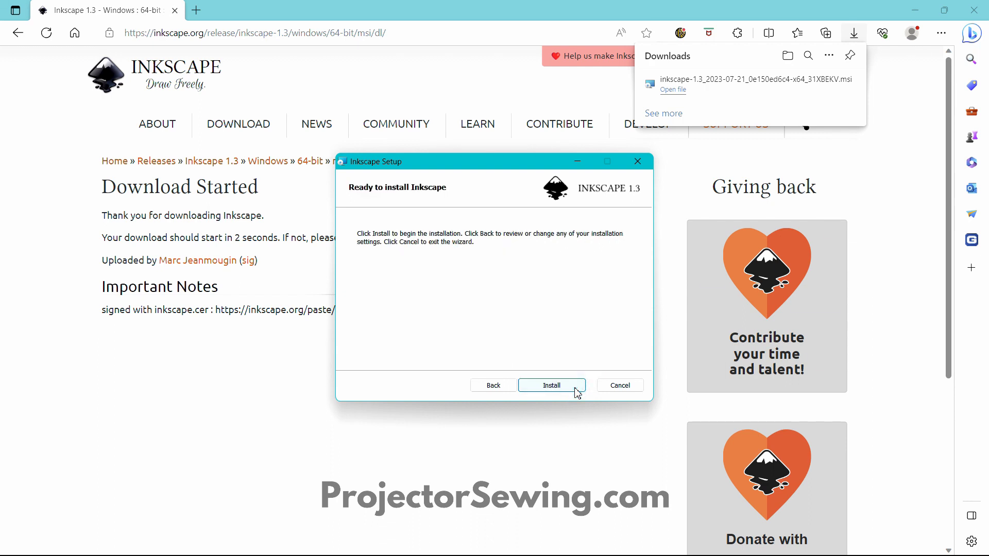
{"action": "left_click", "coordinate": [577, 391]}
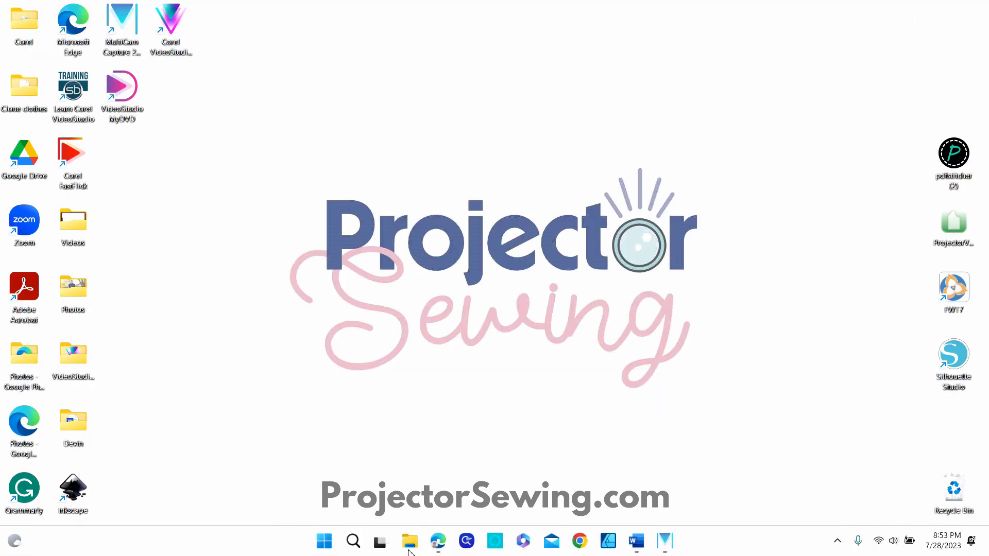
Start Inkscape from its desktop shortcut, opening blank New document 1.
{"action": "left_click_drag", "start_coordinate": [83, 495], "coordinate": [955, 97]}
{"action": "double_click", "coordinate": [962, 93]}
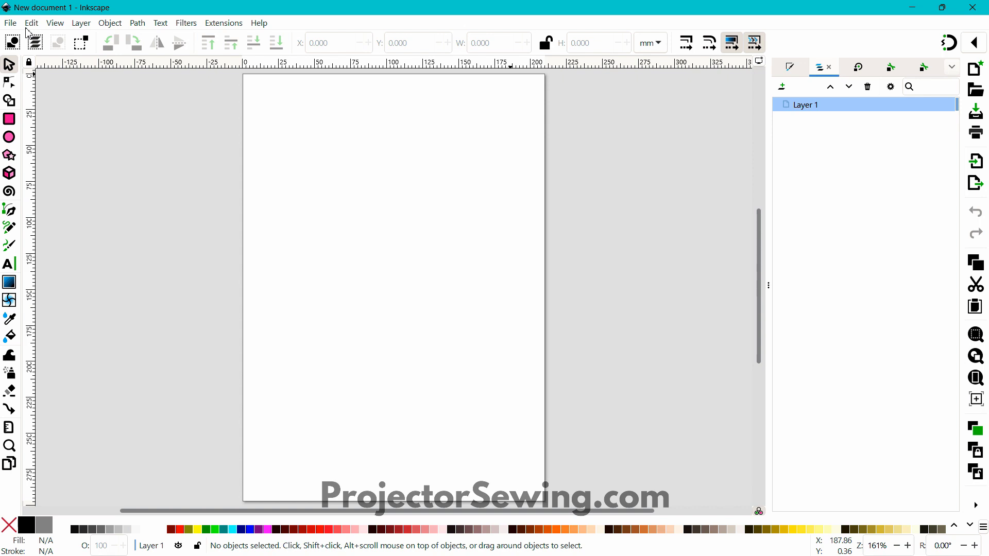
Open aloha_burn_blocker_suit_projector_format_pieces.pdf from the Kids folder on Google Drive (G:).
{"action": "left_click", "coordinate": [10, 23]}
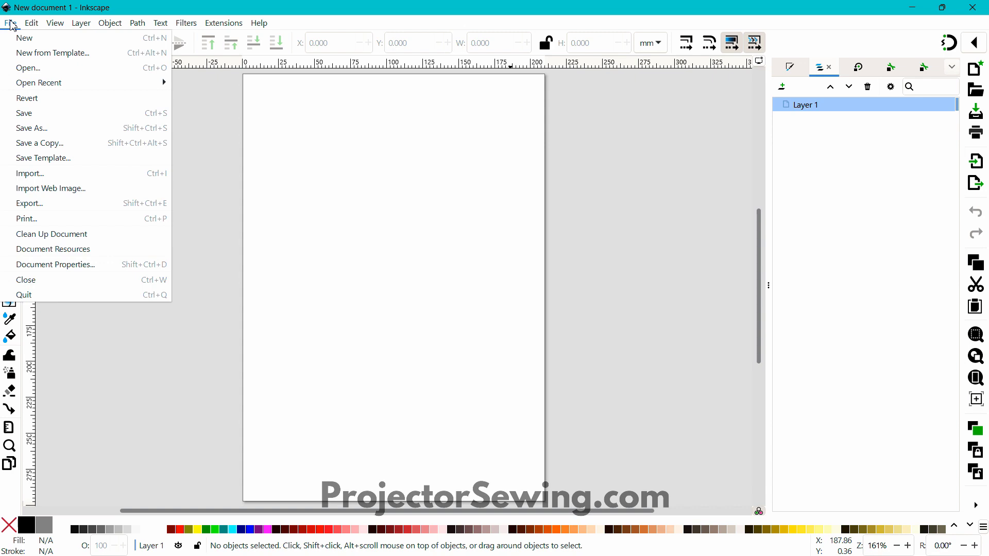
{"action": "left_click", "coordinate": [40, 68]}
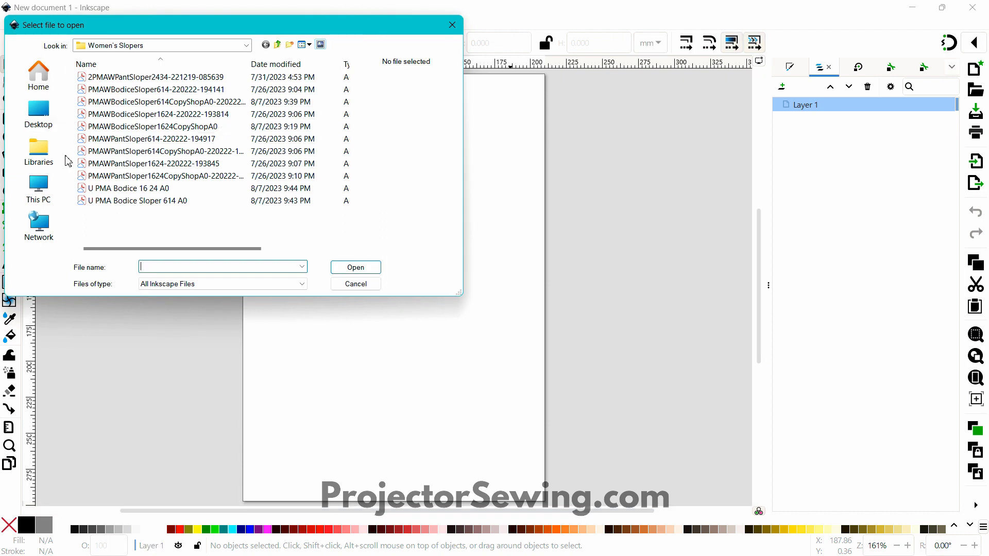
{"action": "left_click", "coordinate": [39, 190]}
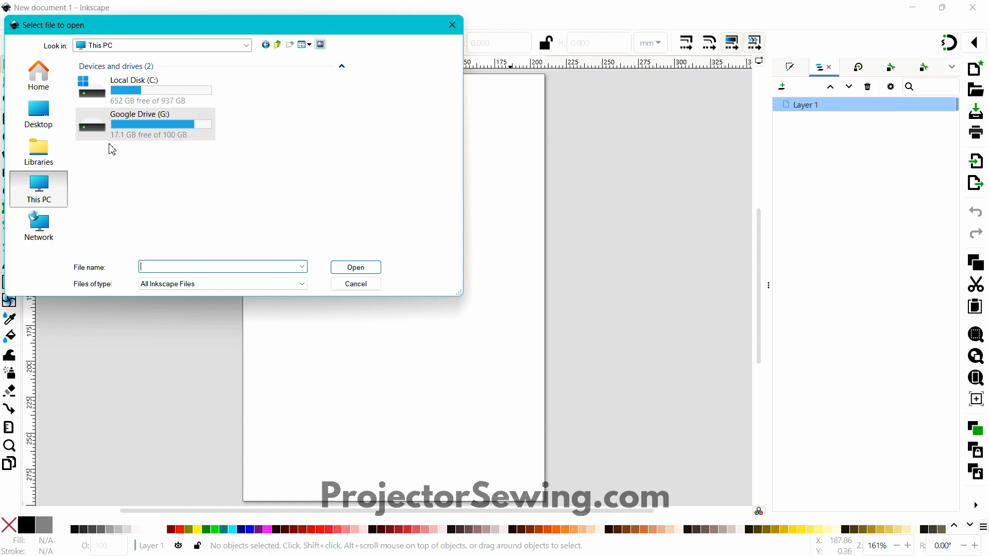
{"action": "double_click", "coordinate": [172, 129]}
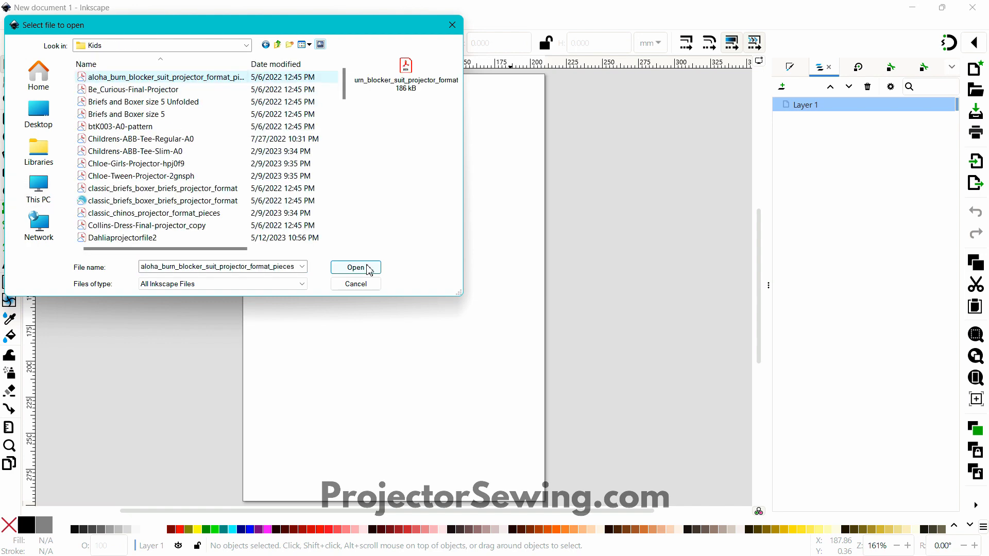
{"action": "left_click", "coordinate": [368, 269]}
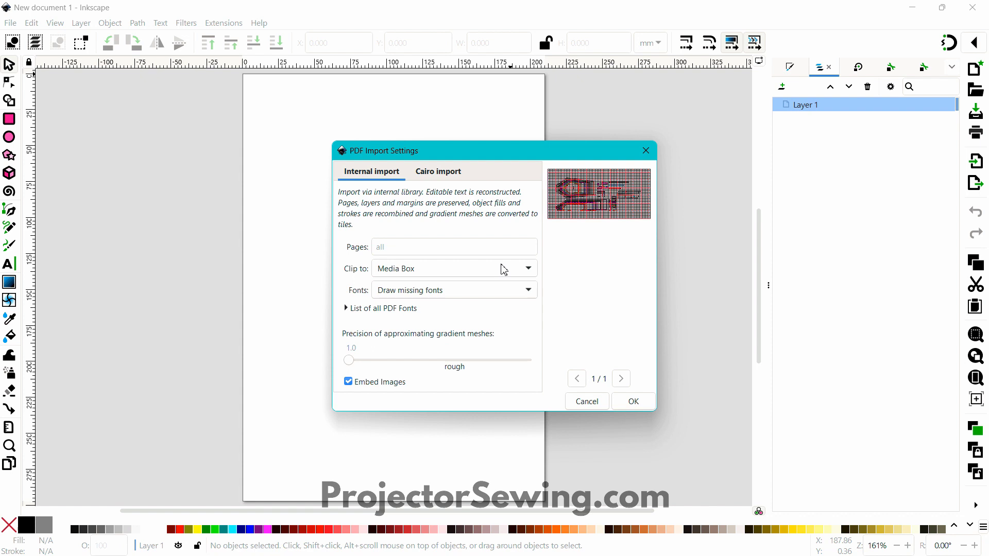
Import the PDF with Clip to: None and Fonts: Substitute missing fonts.
{"action": "left_click", "coordinate": [503, 270]}
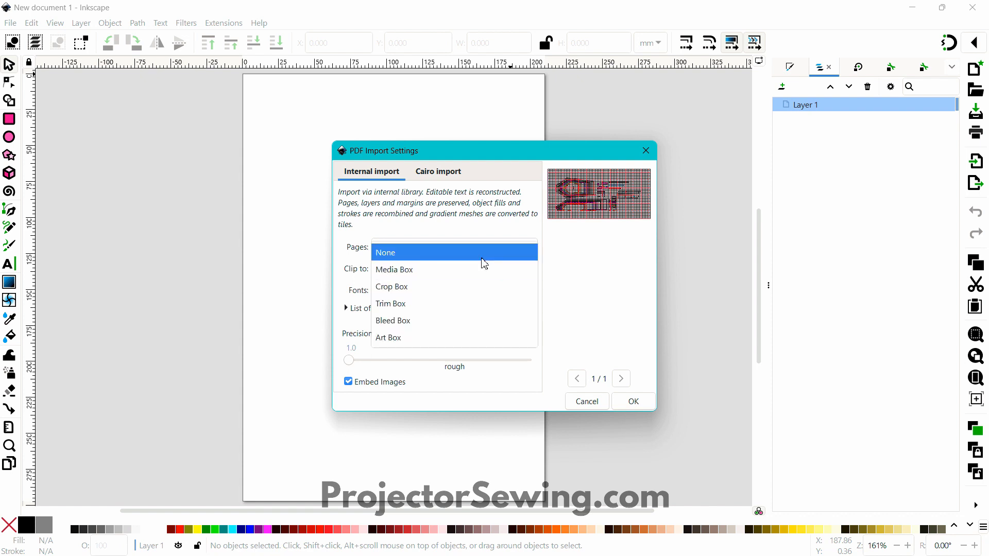
{"action": "left_click", "coordinate": [482, 252]}
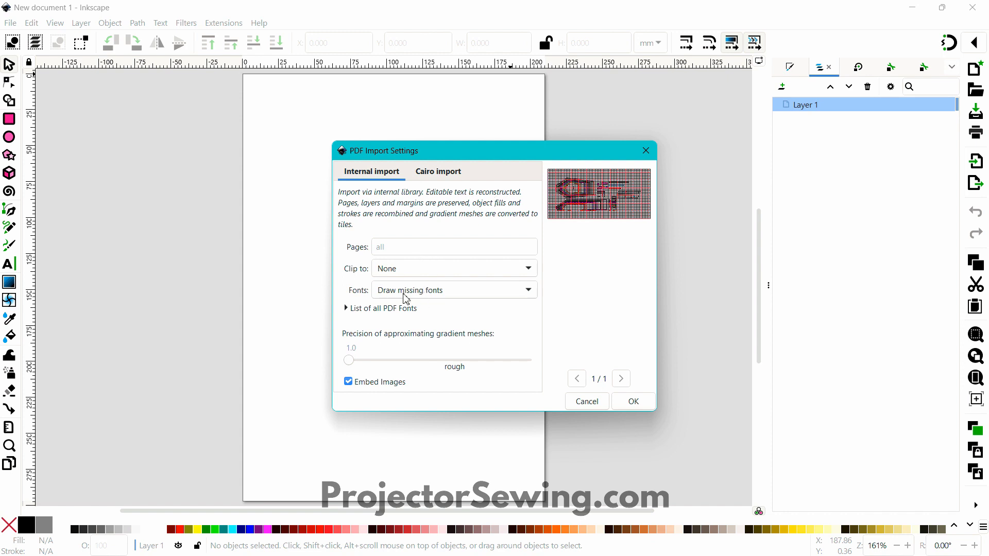
{"action": "left_click", "coordinate": [448, 290]}
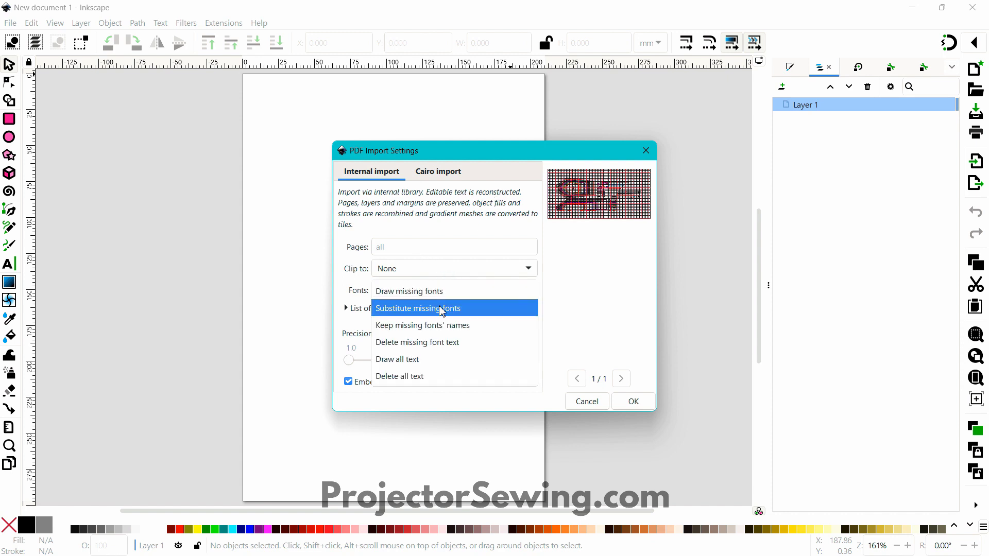
{"action": "left_click", "coordinate": [442, 309]}
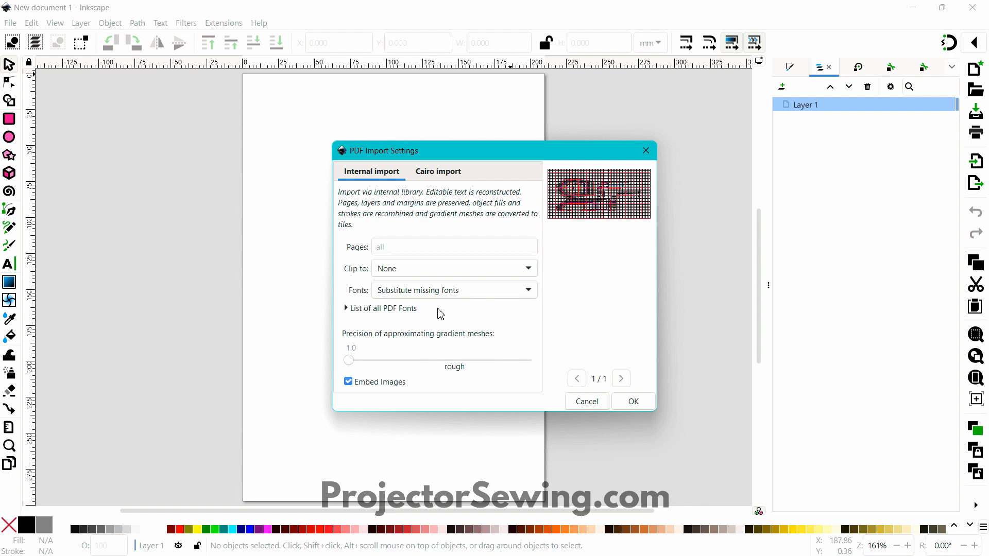
{"action": "left_click", "coordinate": [640, 404]}
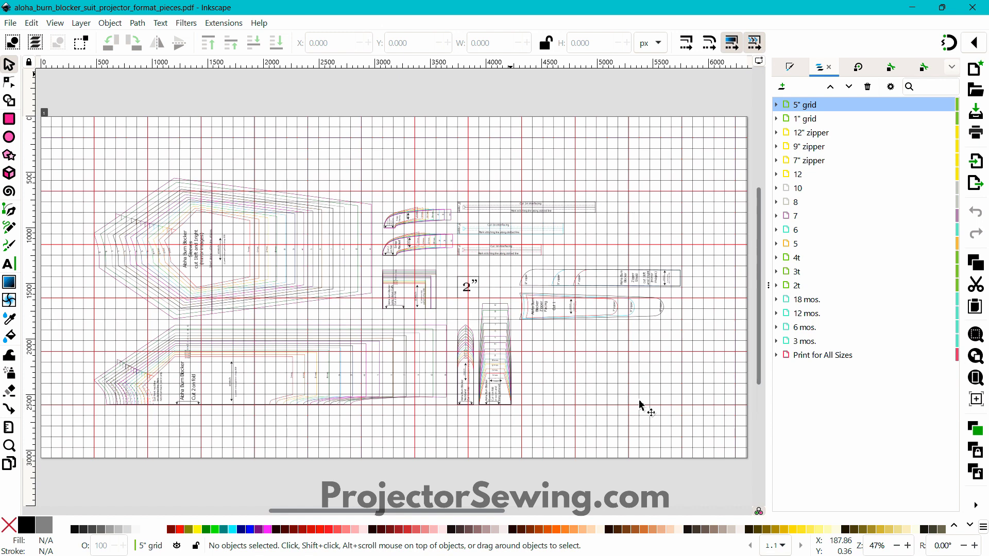
Open Briefs and Boxer size 5 Unfolded, check the Cairo tab, return to Internal import, then cancel.
{"action": "left_click", "coordinate": [10, 23]}
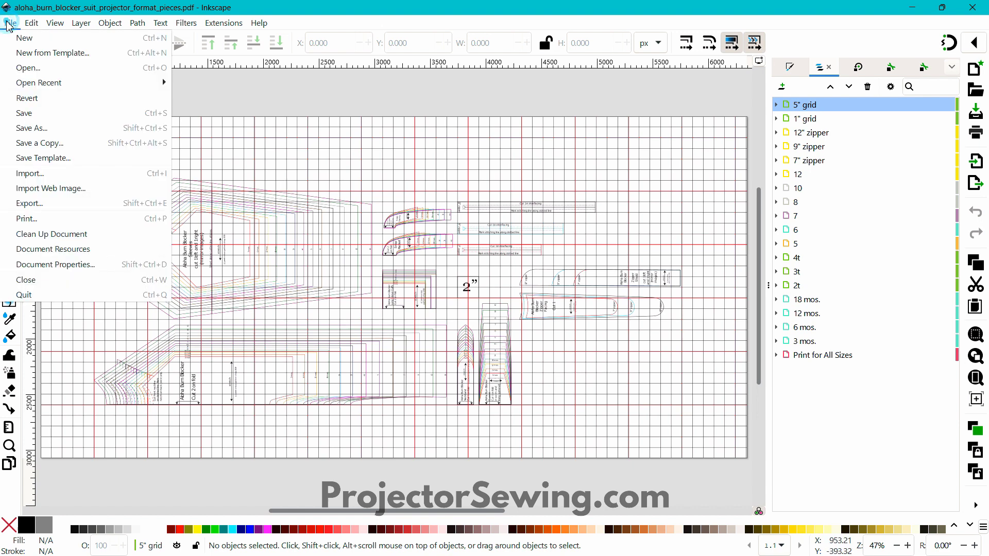
{"action": "left_click", "coordinate": [55, 68]}
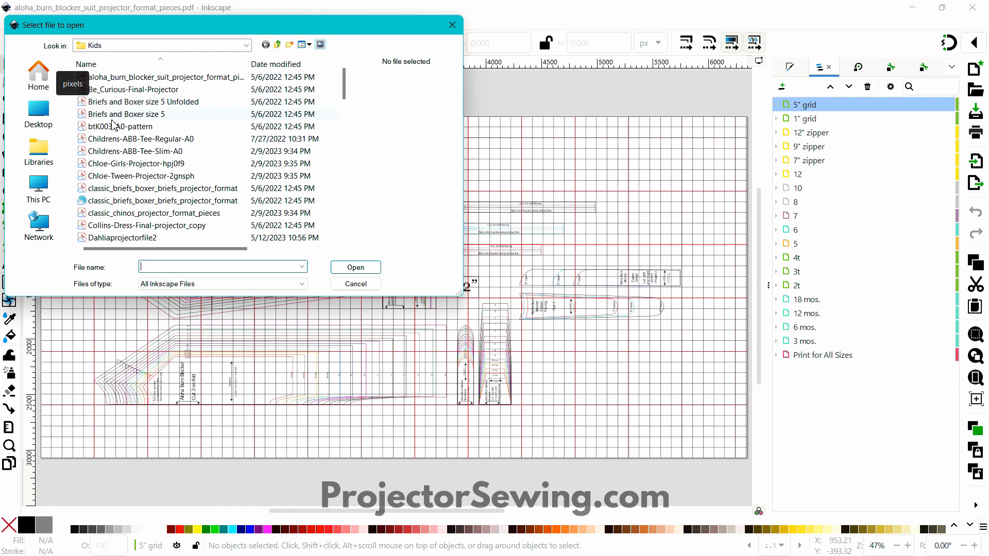
{"action": "left_click", "coordinate": [114, 102]}
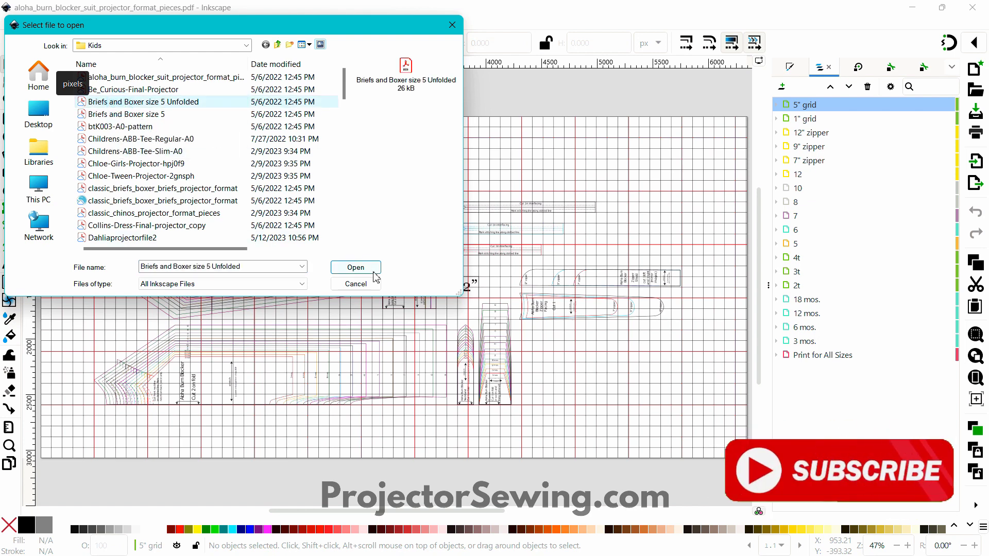
{"action": "left_click", "coordinate": [373, 273]}
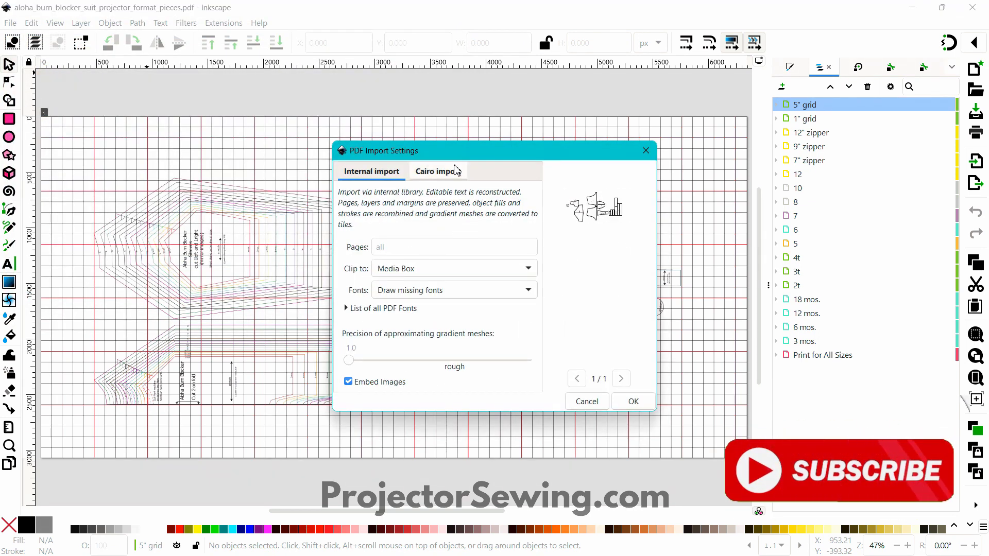
{"action": "left_click", "coordinate": [455, 171]}
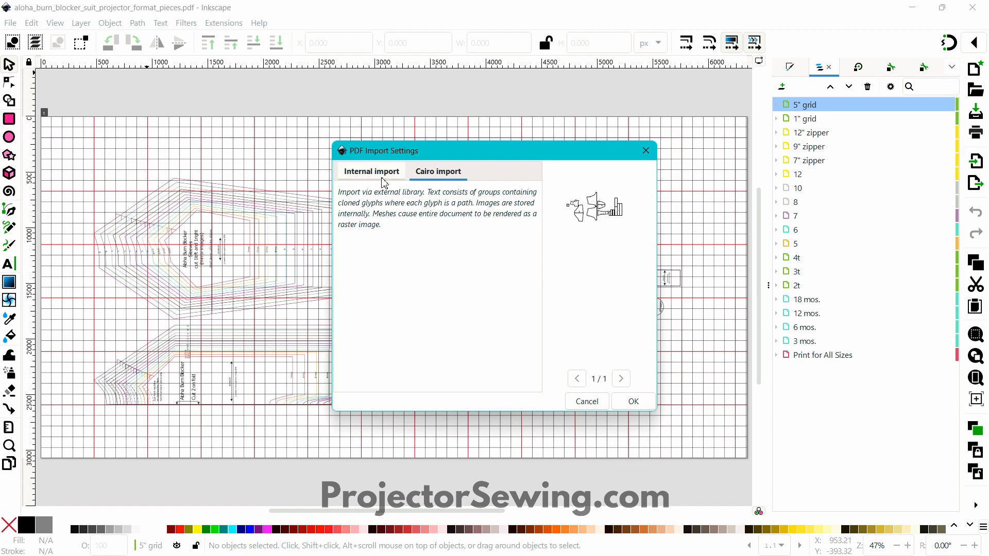
{"action": "key", "text": "Left"}
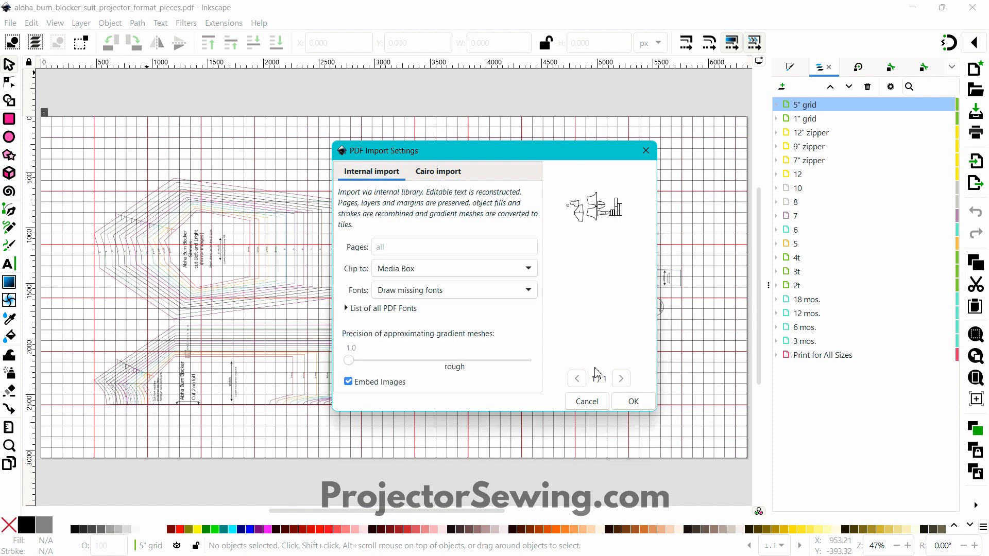
{"action": "left_click", "coordinate": [600, 405]}
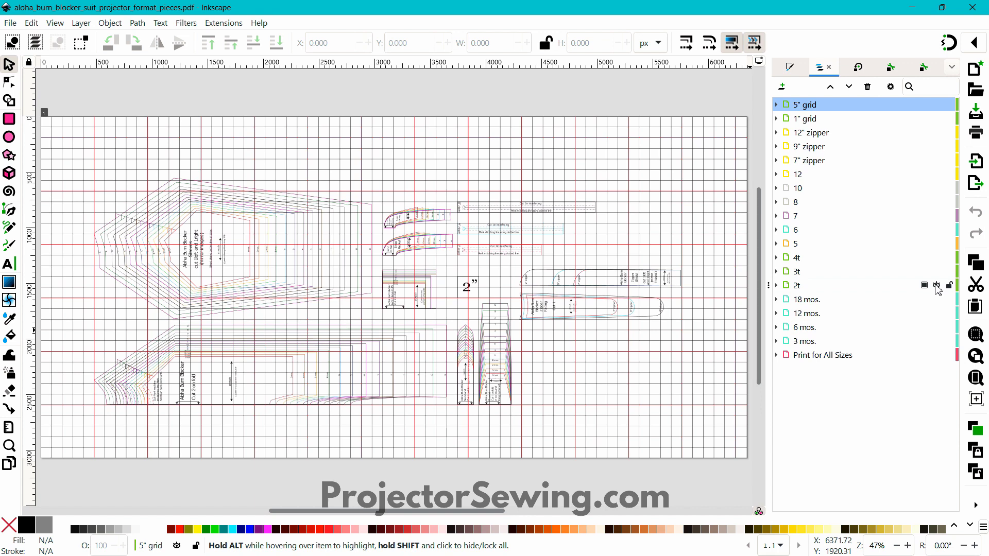
Hide the 2t and 3t size layers, then show them again.
{"action": "left_click", "coordinate": [937, 285]}
{"action": "left_click", "coordinate": [937, 271]}
{"action": "left_click", "coordinate": [936, 271]}
{"action": "left_click", "coordinate": [936, 285]}
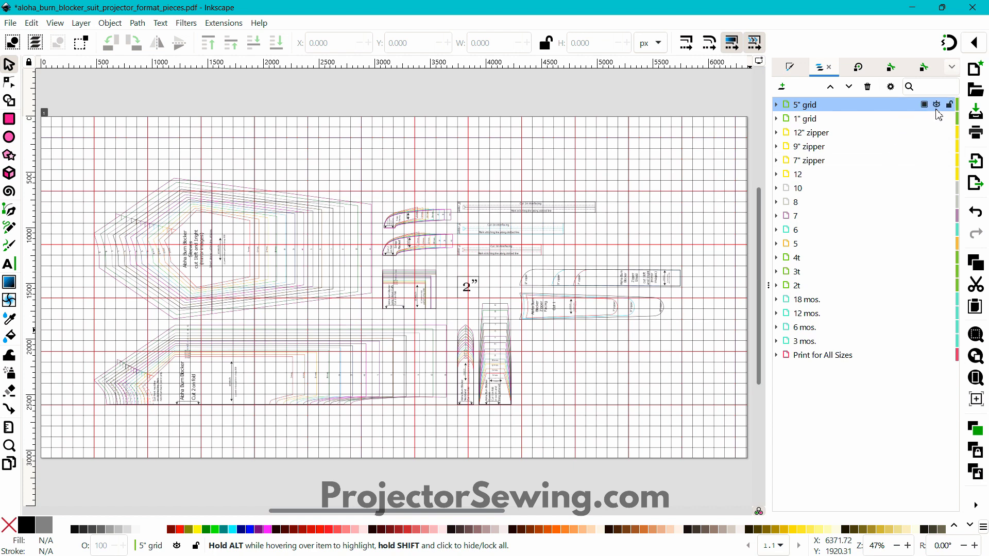
Hide the 5" and 1" grid layers, then make both visible again.
{"action": "left_click", "coordinate": [936, 104]}
{"action": "left_click", "coordinate": [936, 118]}
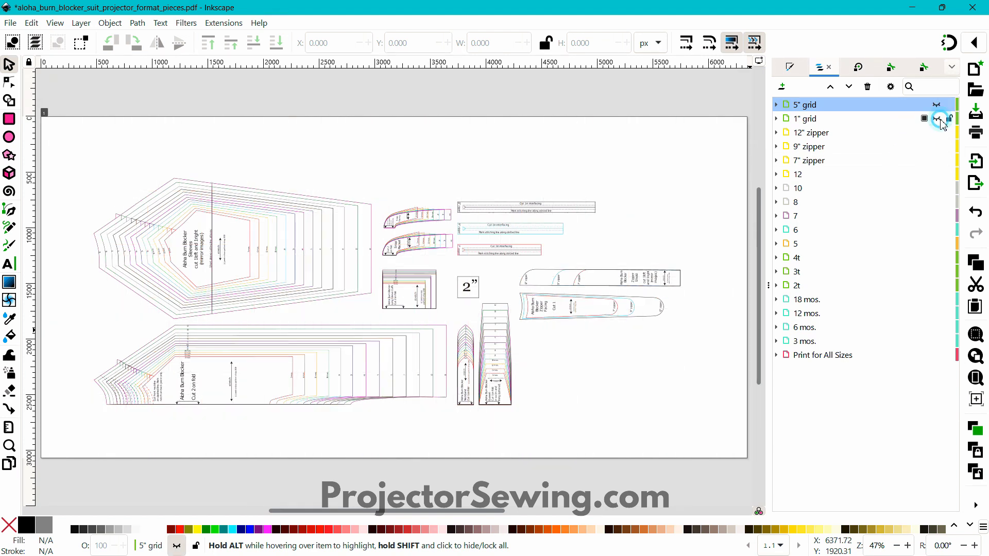
{"action": "left_click", "coordinate": [937, 118]}
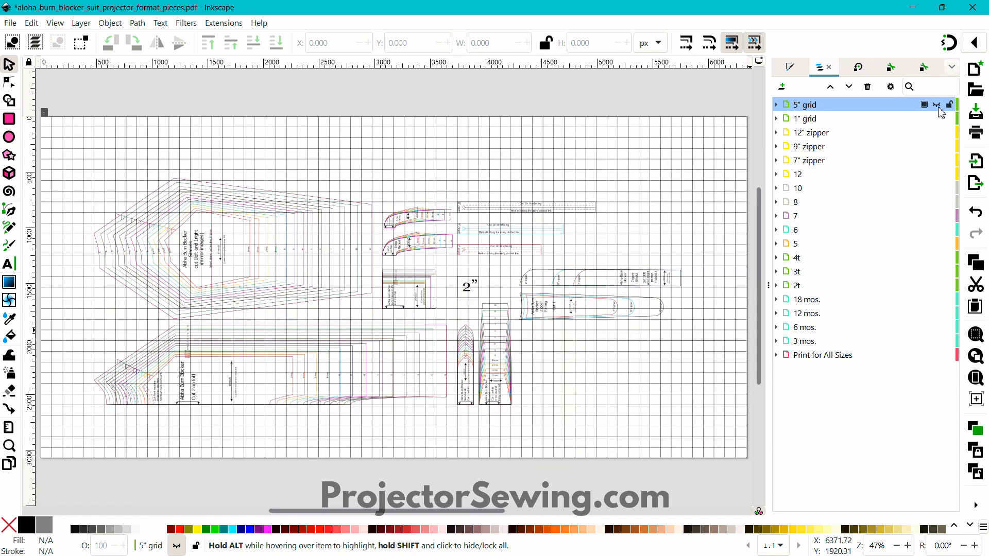
{"action": "left_click", "coordinate": [936, 105]}
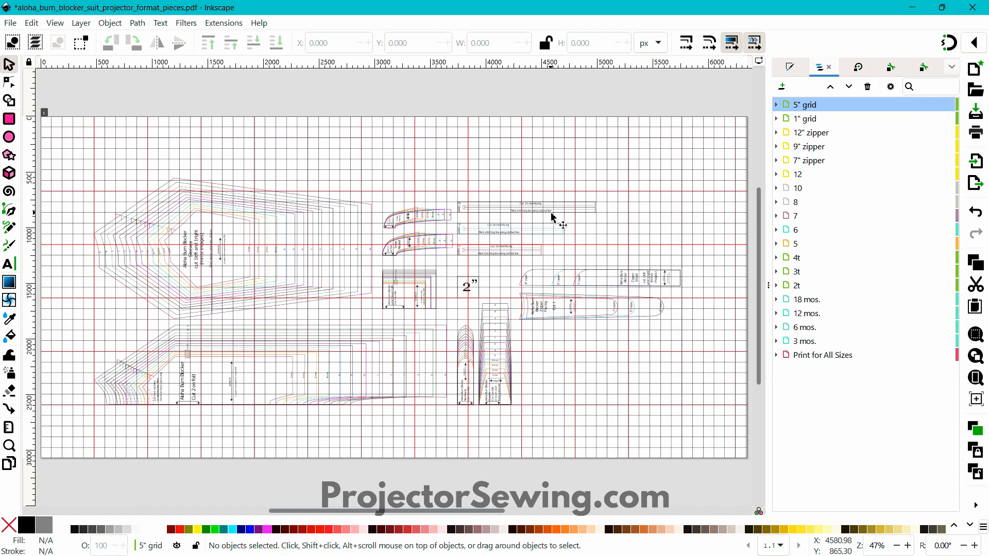